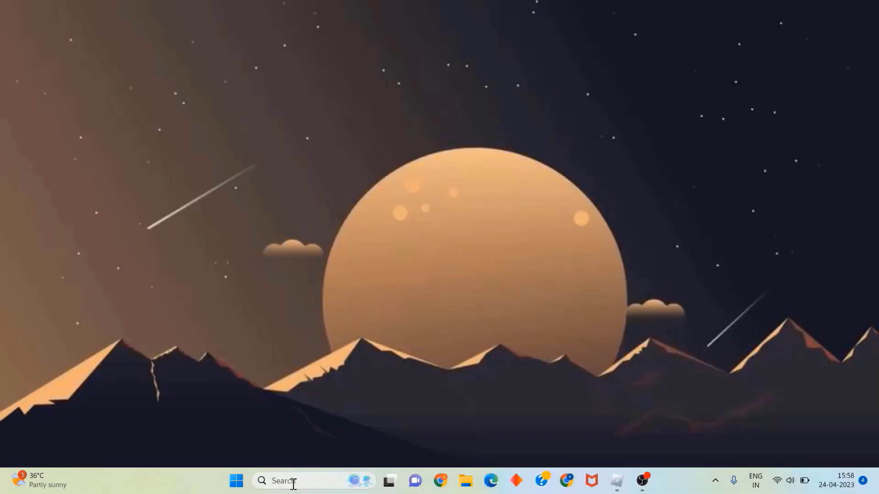
# Search Windows for 'settings' to find the Settings app
pyautogui.click(293, 483)
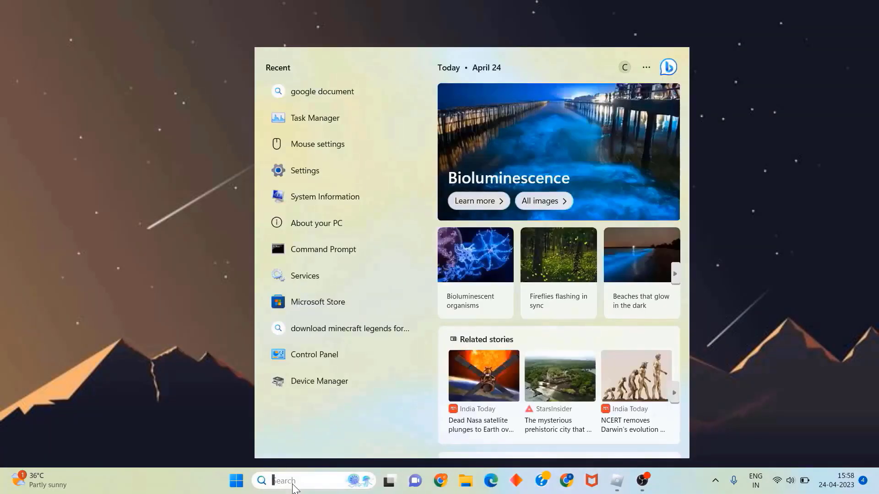
pyautogui.write('settings')
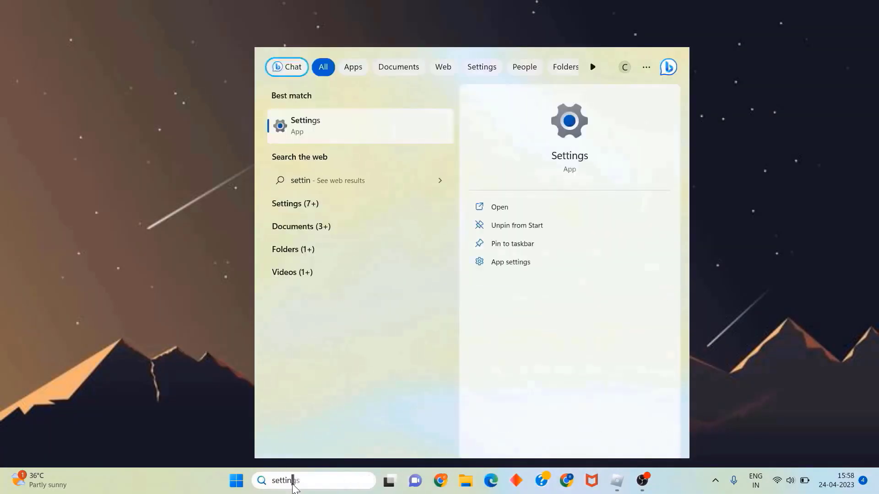
# Launch Settings, go to Apps > Installed apps, and scroll down to Roblox
pyautogui.click(324, 133)
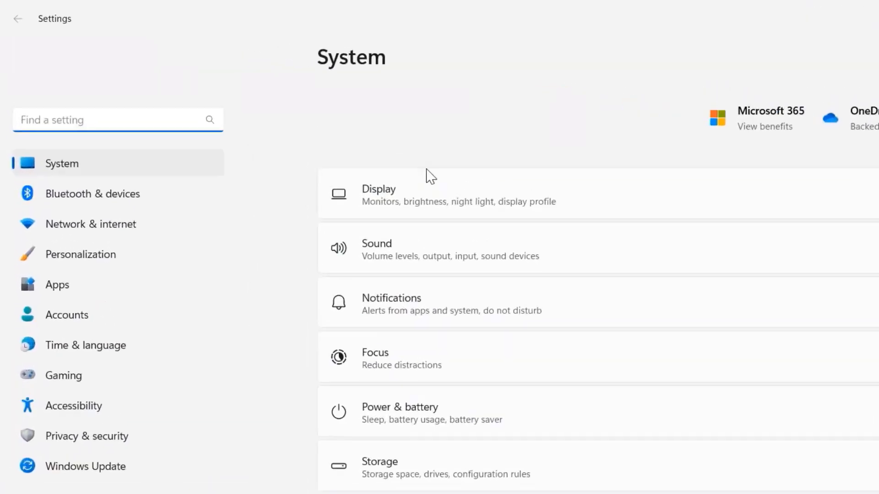
pyautogui.click(93, 374)
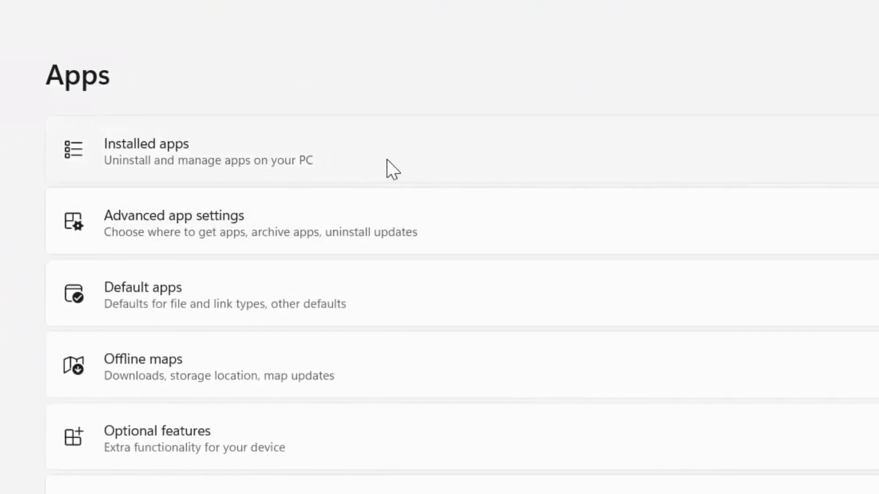
pyautogui.click(387, 160)
pyautogui.scroll(-10, 378, 387)
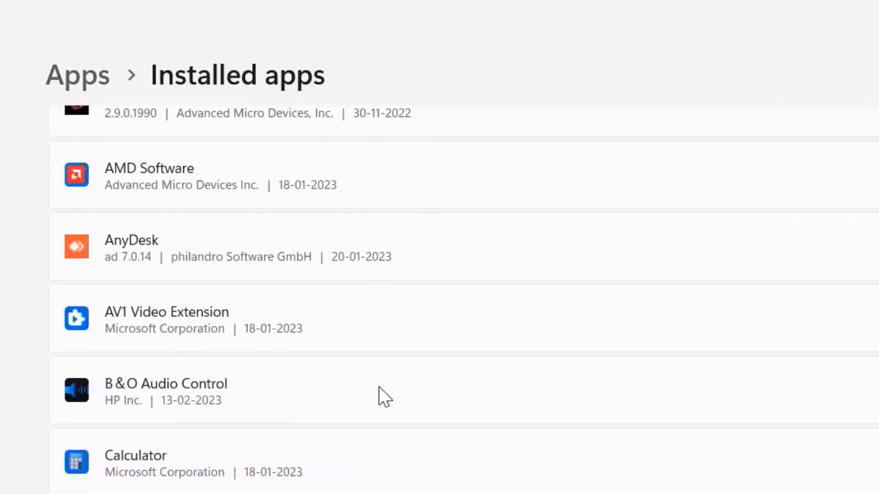
pyautogui.scroll(-12, 378, 387)
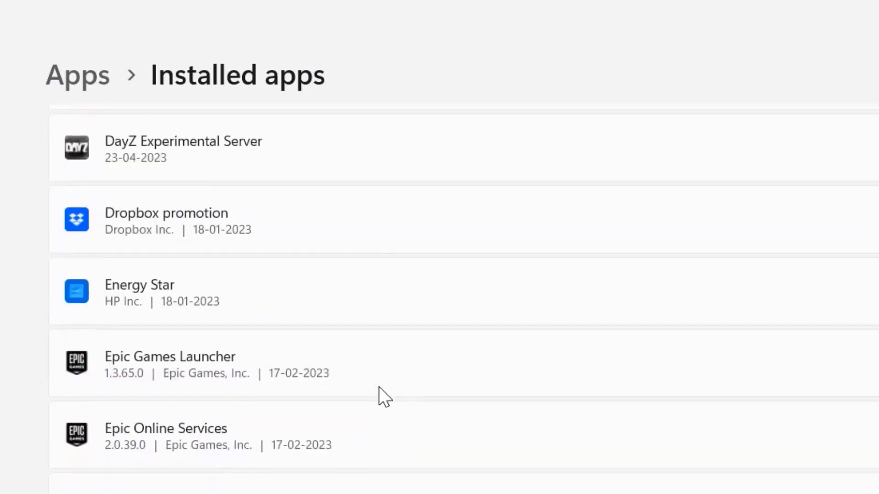
pyautogui.scroll(-15, 379, 387)
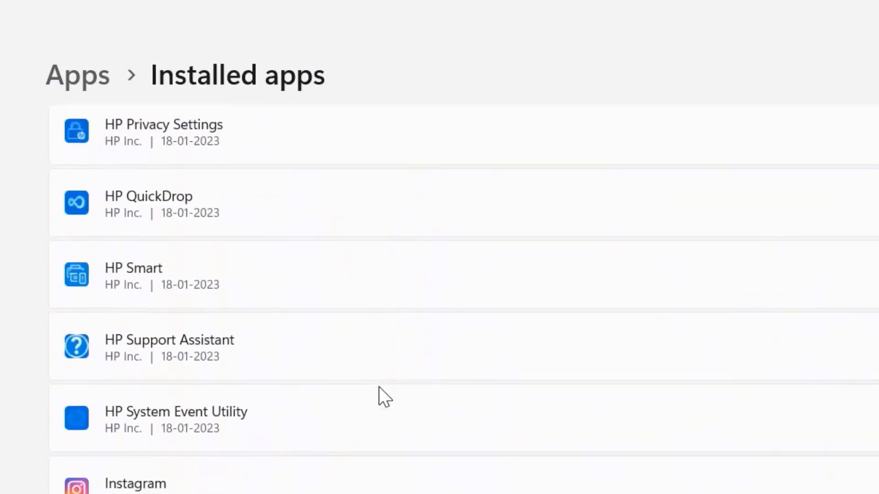
pyautogui.scroll(-15, 378, 386)
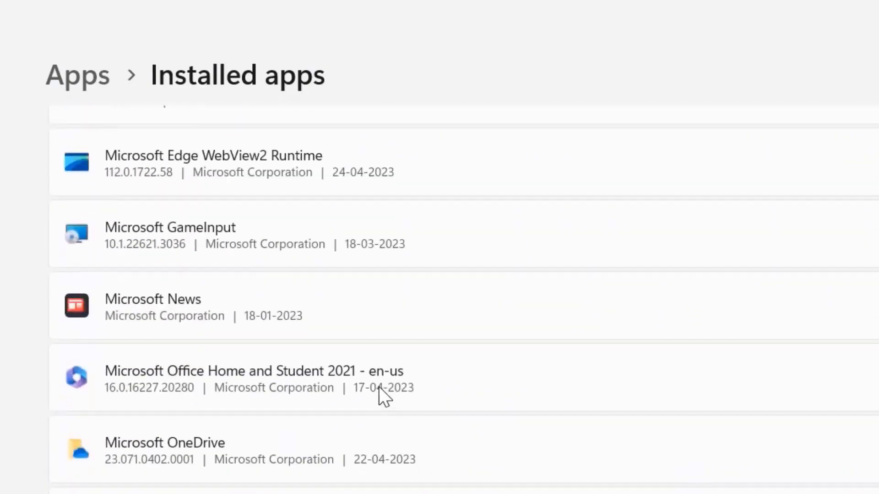
pyautogui.scroll(-15, 378, 387)
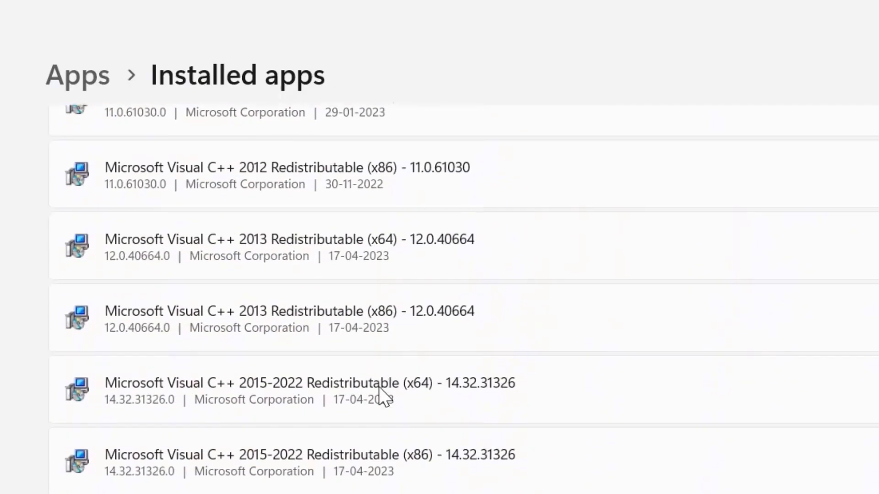
pyautogui.scroll(-15, 378, 387)
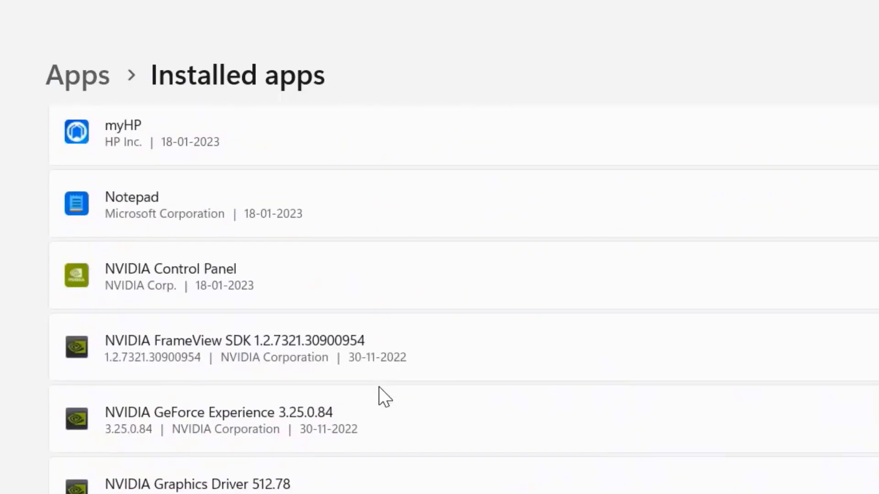
pyautogui.scroll(-15, 378, 387)
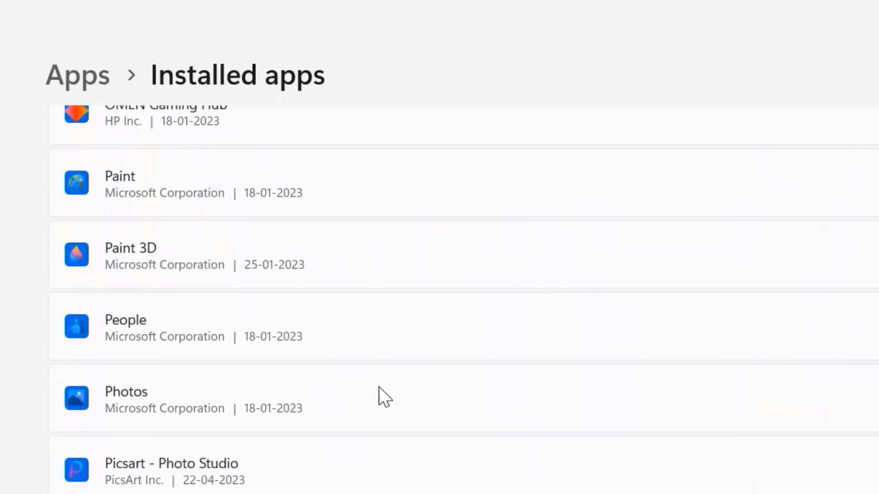
pyautogui.scroll(-5, 378, 386)
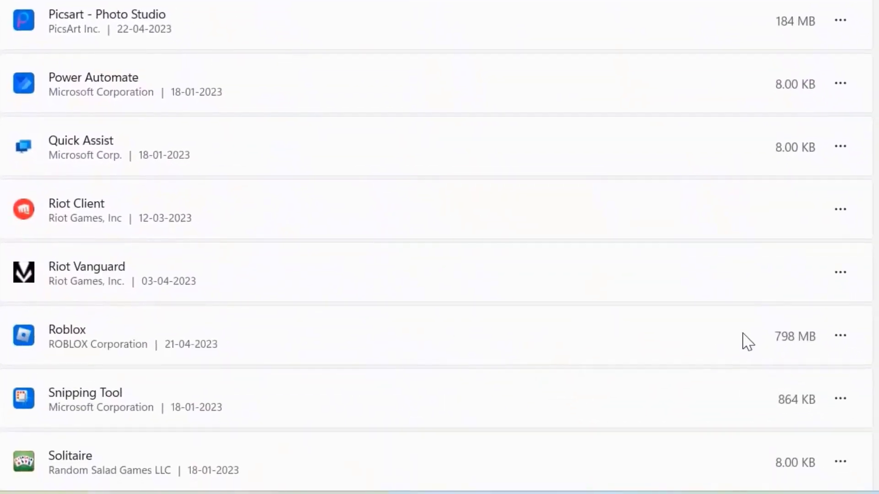
# Open Roblox's Advanced options page and scroll down to its repair and reset choices
pyautogui.click(840, 338)
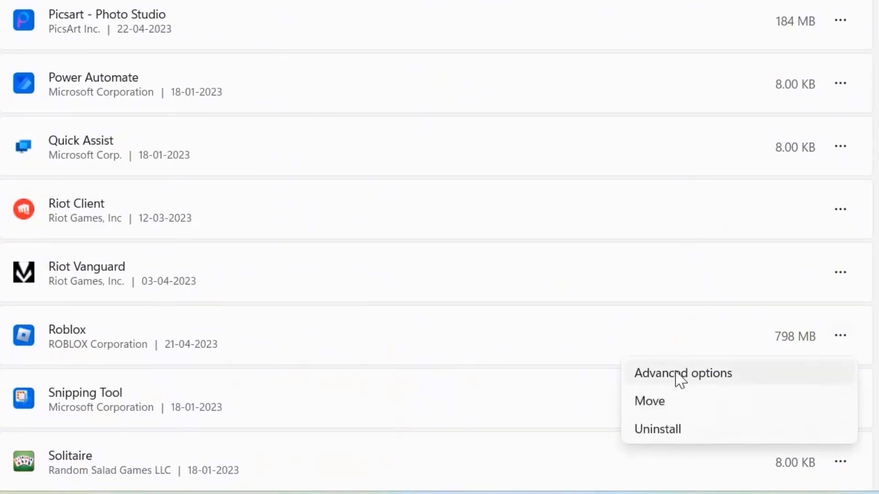
pyautogui.click(679, 376)
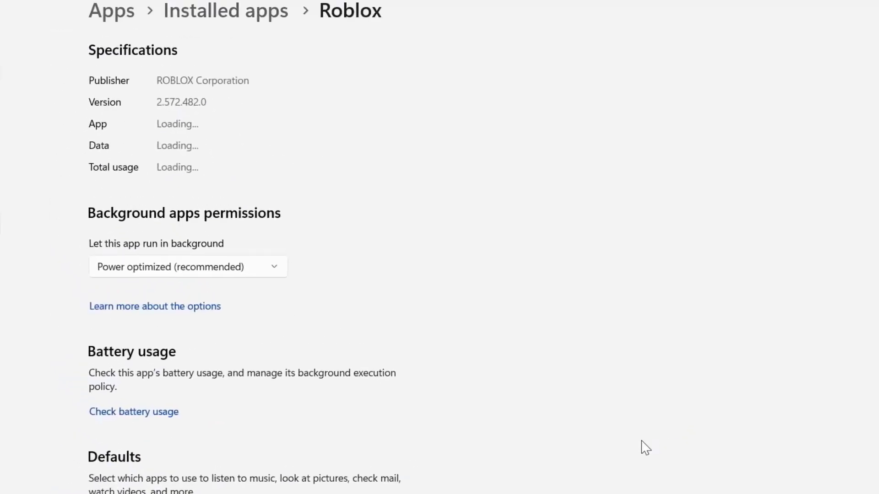
pyautogui.scroll(-8, 277, 399)
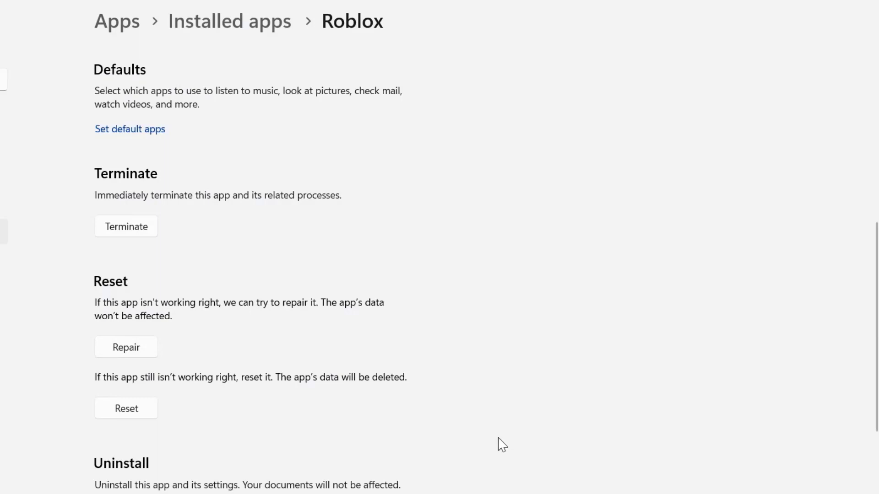
# Reset Roblox's app data, then open the Roblox page in Microsoft Store
pyautogui.click(131, 411)
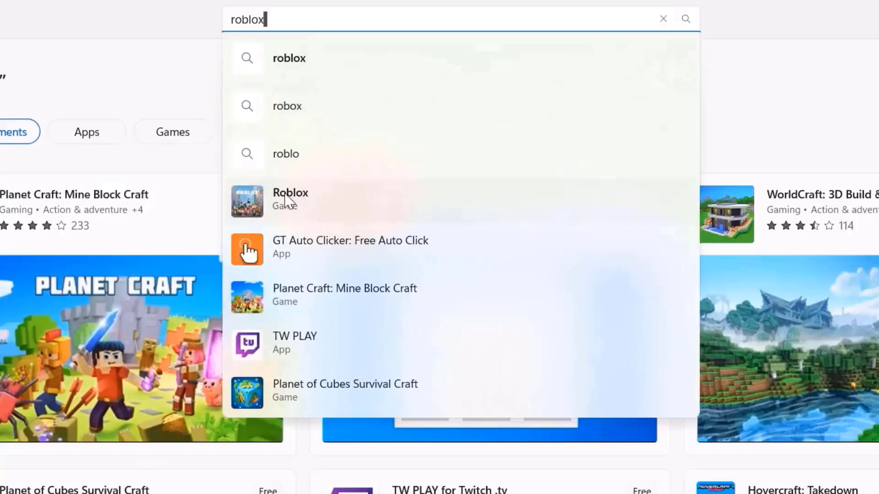
pyautogui.click(133, 363)
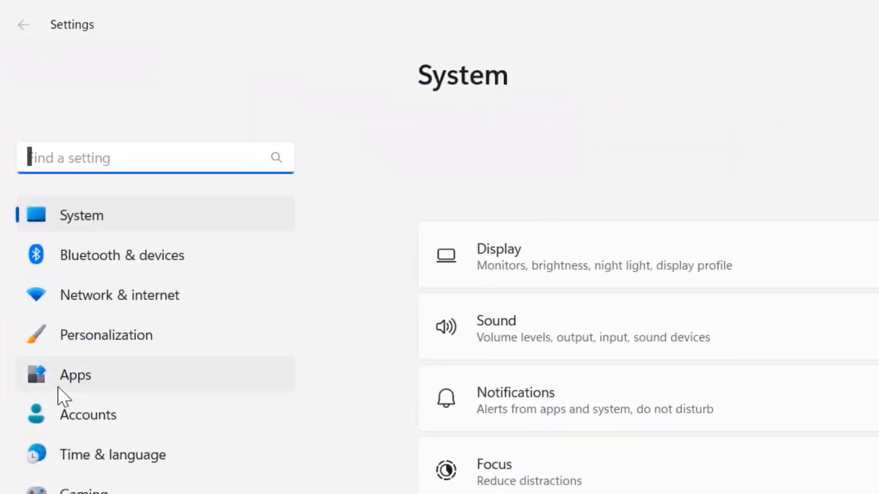
# Return to Apps > Installed apps and scroll down to the 798 MB Roblox entry
pyautogui.click(94, 374)
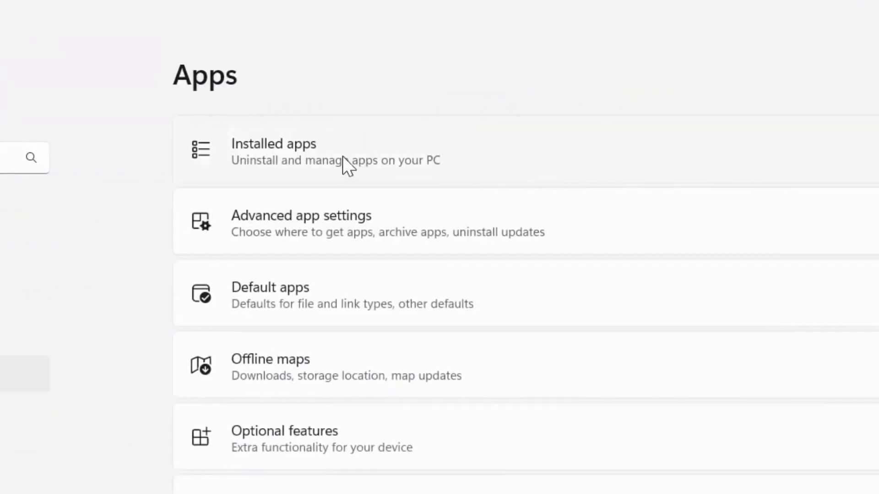
pyautogui.click(301, 167)
pyautogui.scroll(-8, 391, 388)
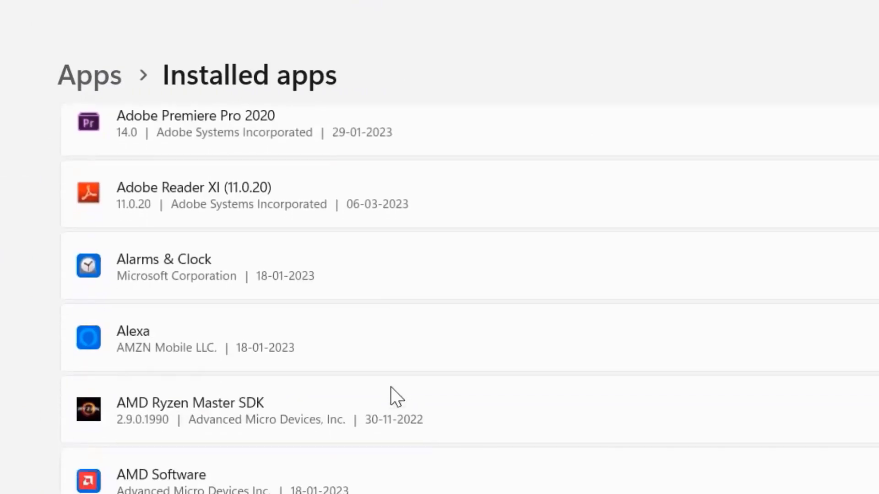
pyautogui.scroll(-12, 391, 387)
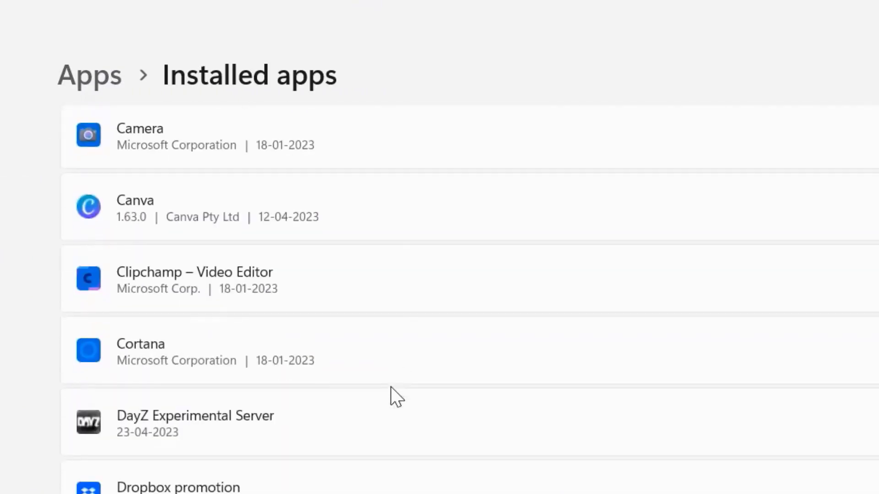
pyautogui.scroll(-15, 391, 386)
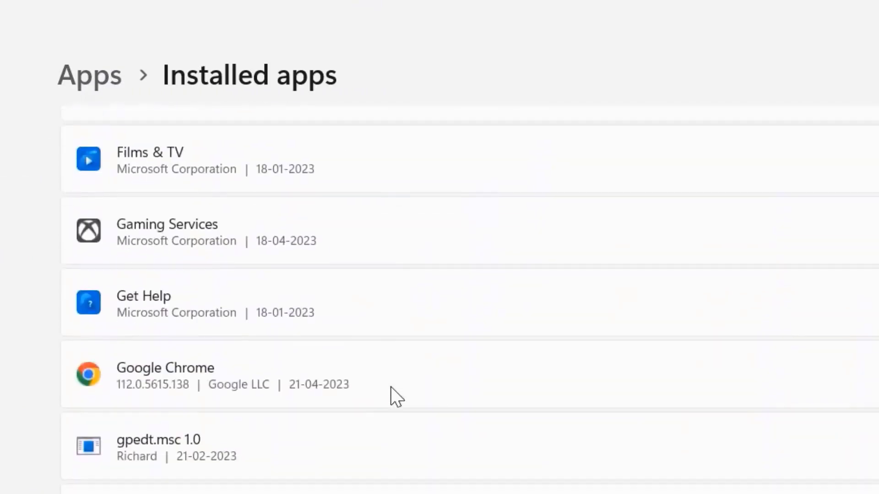
pyautogui.scroll(-15, 390, 387)
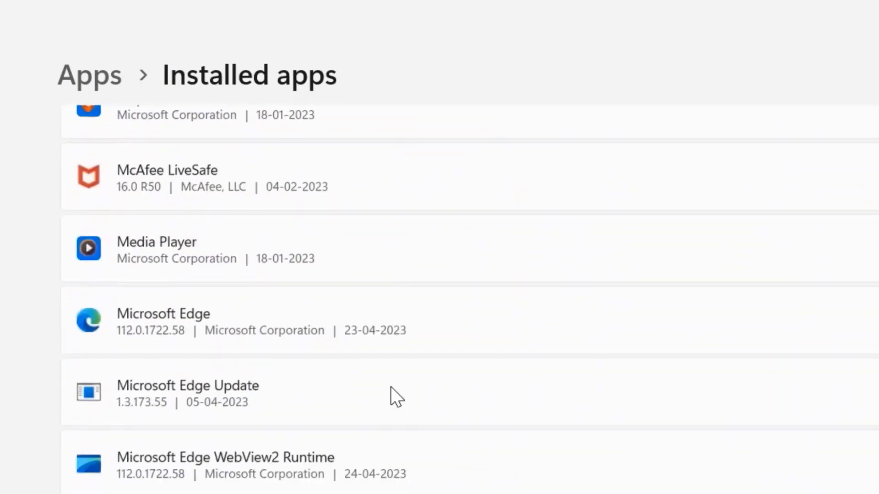
pyautogui.scroll(-15, 391, 386)
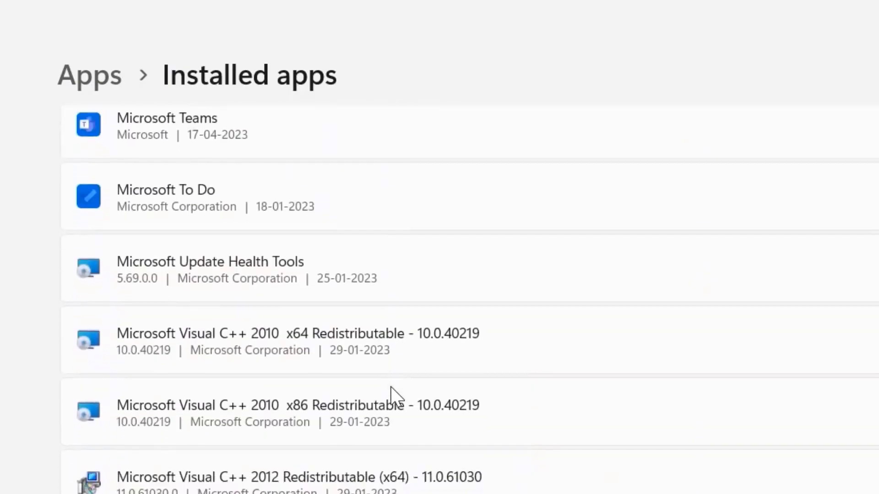
pyautogui.scroll(-15, 391, 386)
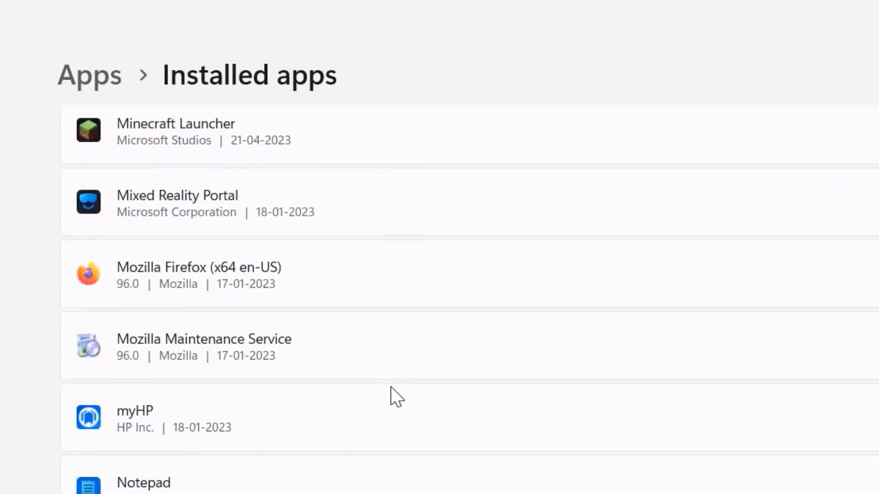
pyautogui.scroll(-15, 391, 388)
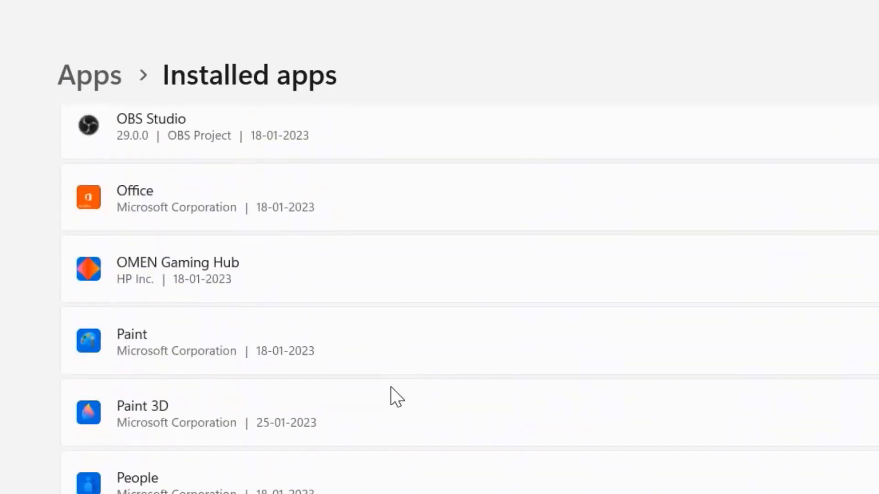
pyautogui.scroll(-3, 391, 387)
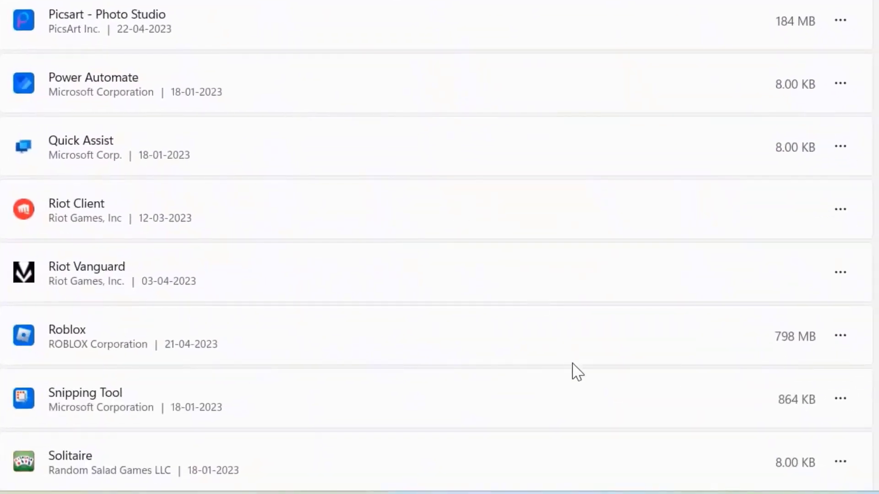
# Open Roblox's Advanced options and expand the 'Let this app run in background' dropdown
pyautogui.click(838, 338)
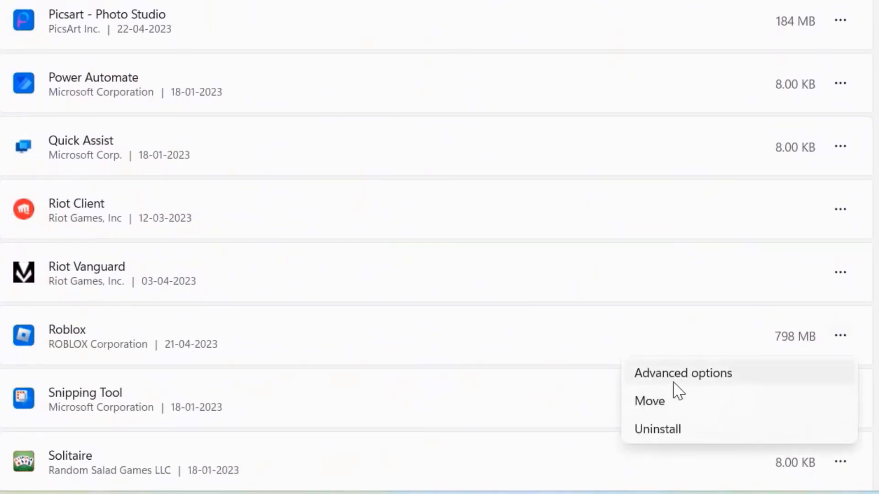
pyautogui.click(679, 379)
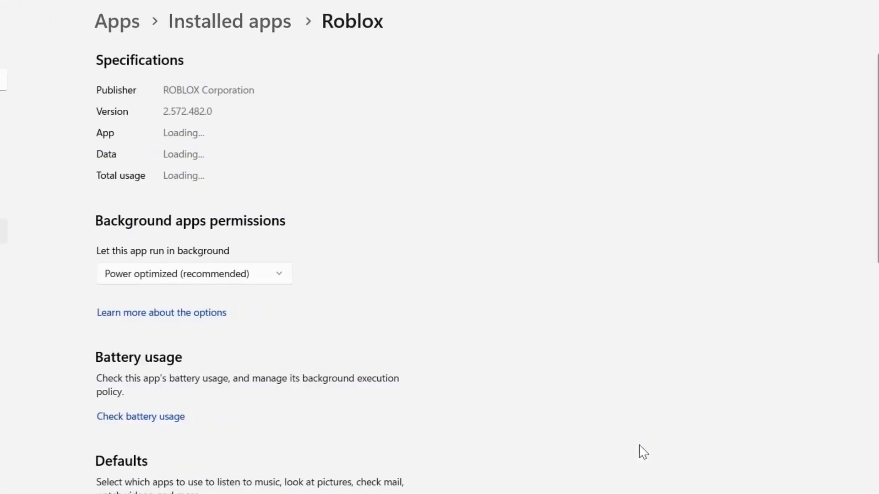
pyautogui.click(281, 276)
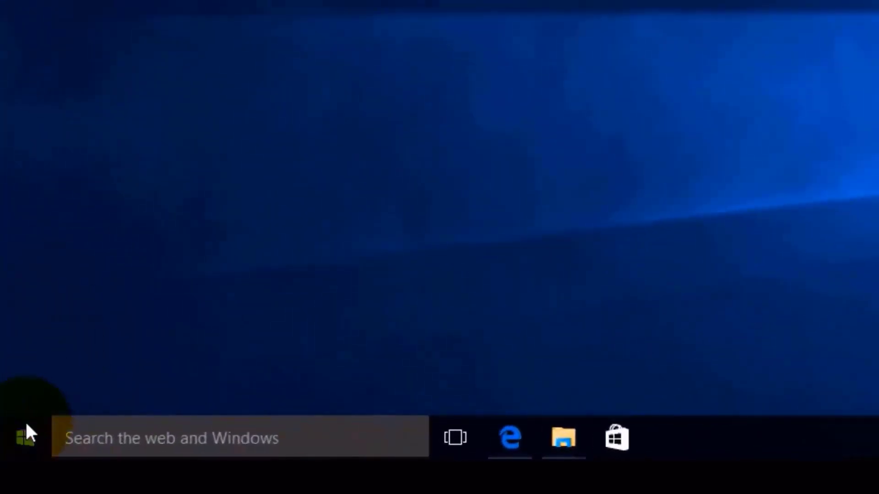
# Bring up the Start menu's power choices to restart the computer
pyautogui.click(26, 435)
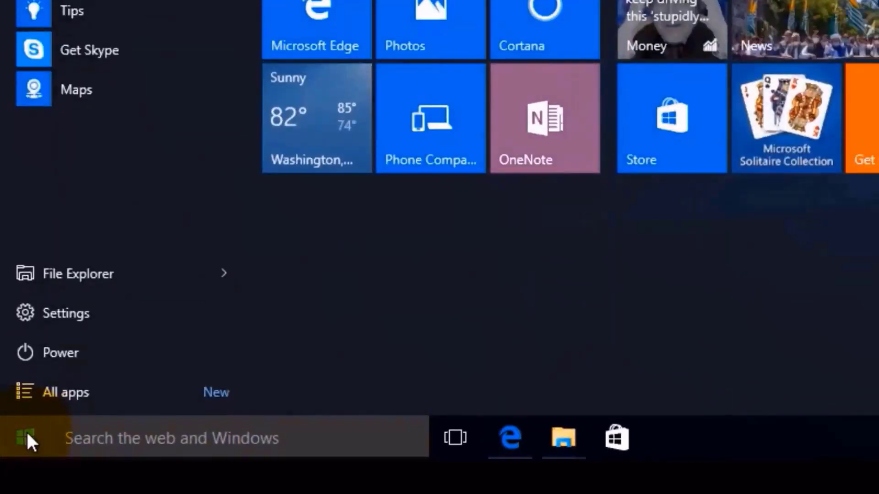
pyautogui.click(76, 352)
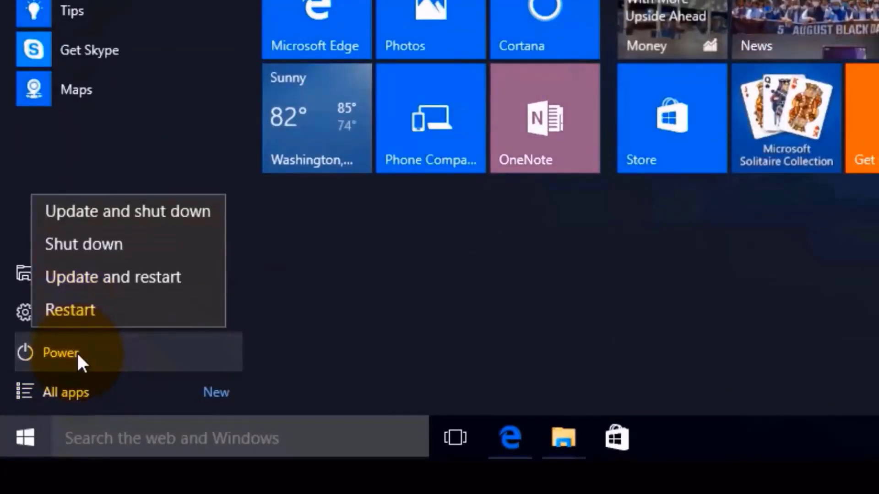